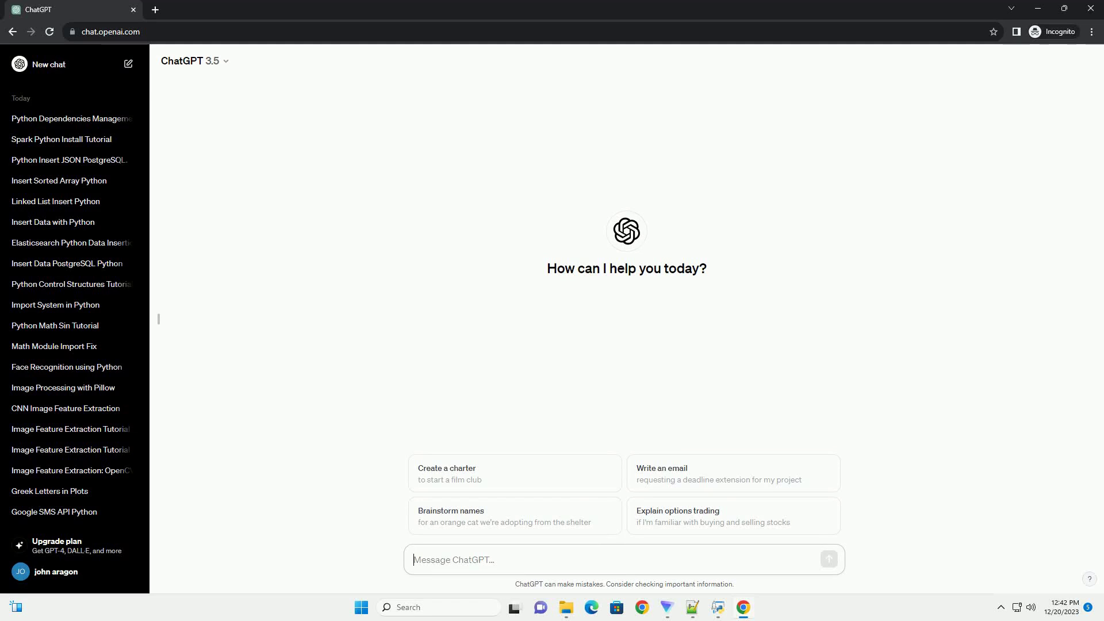
{"action": "type", "text": "write an informative tutorial about install pil python mac with code example"}
- Send the request for a Mac Pillow (PIL) installation tutorial with code examples and a summary
{"action": "key", "text": "Return"}
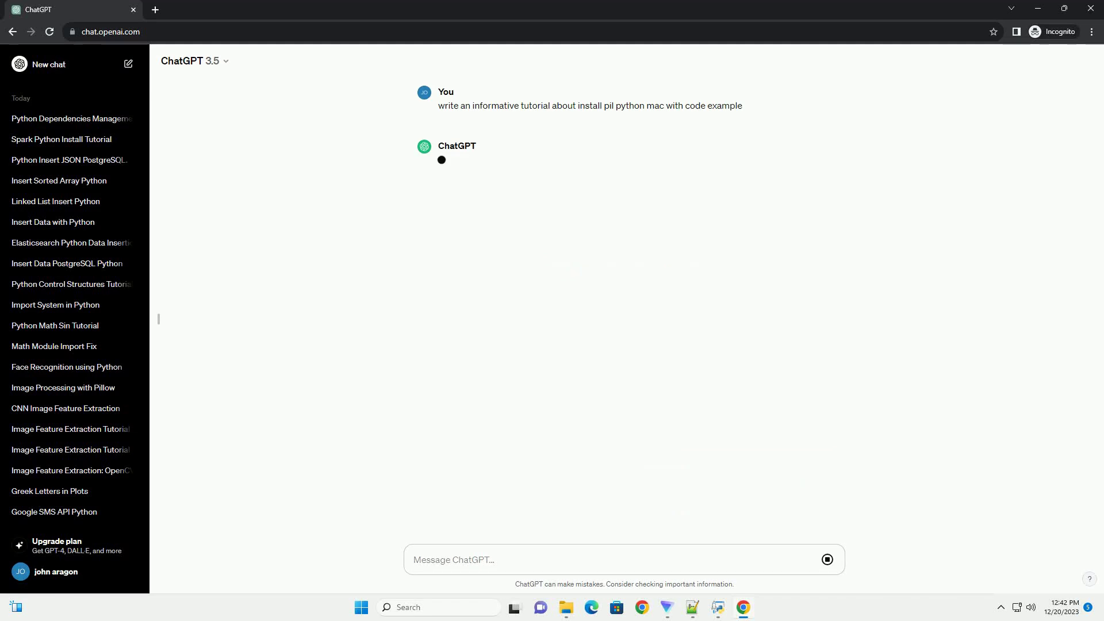